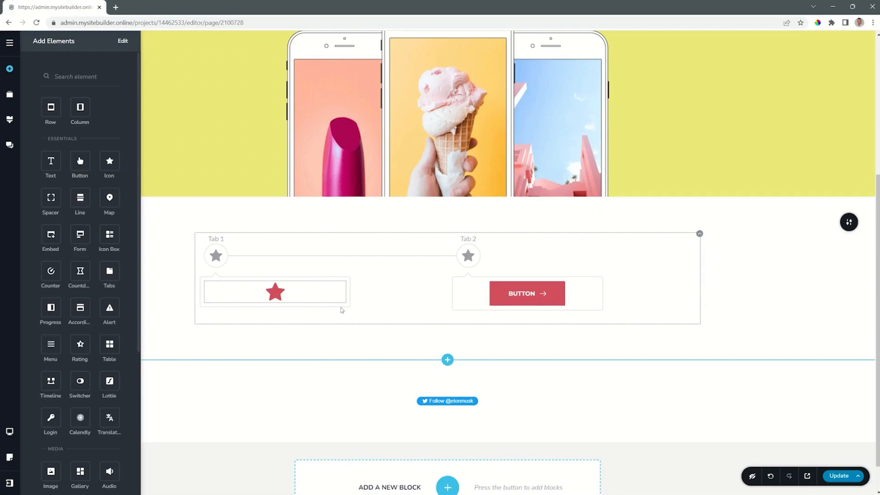
- Add a text, a button and a line, in that order, above the star icon in the timeline's Tab 1 card
left_click_drag(51, 161, 258, 285)
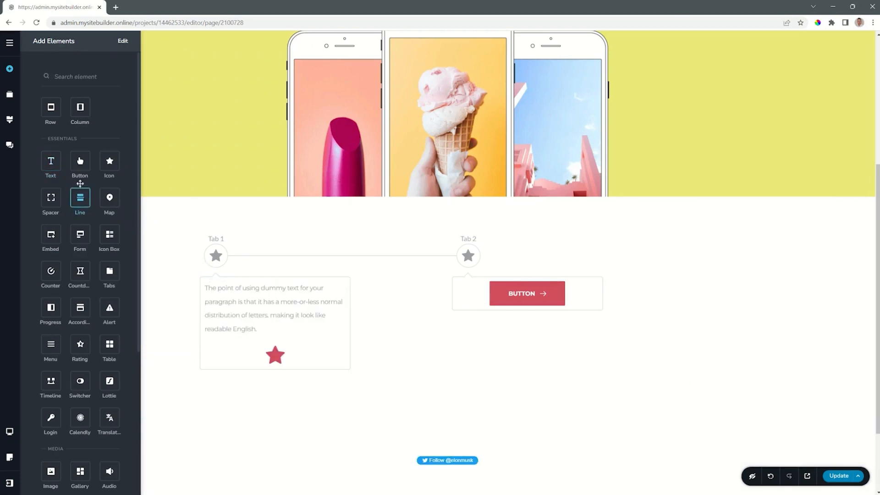
left_click_drag(79, 161, 238, 337)
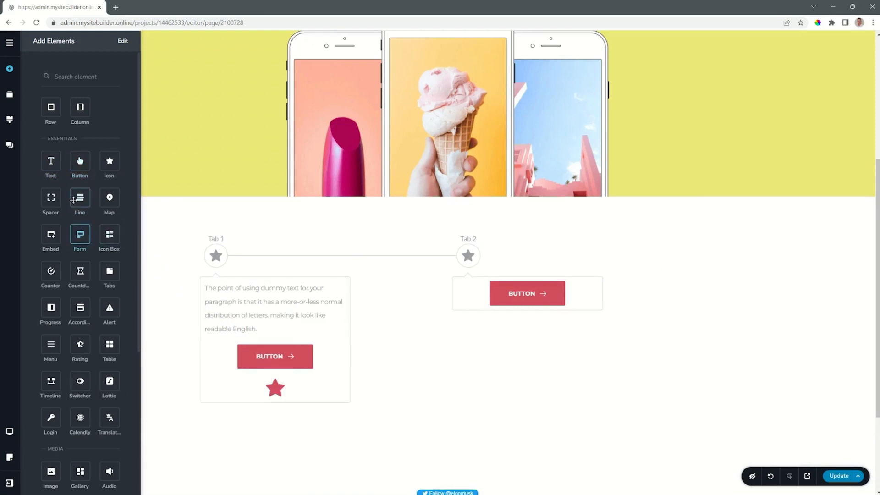
left_click_drag(80, 197, 230, 370)
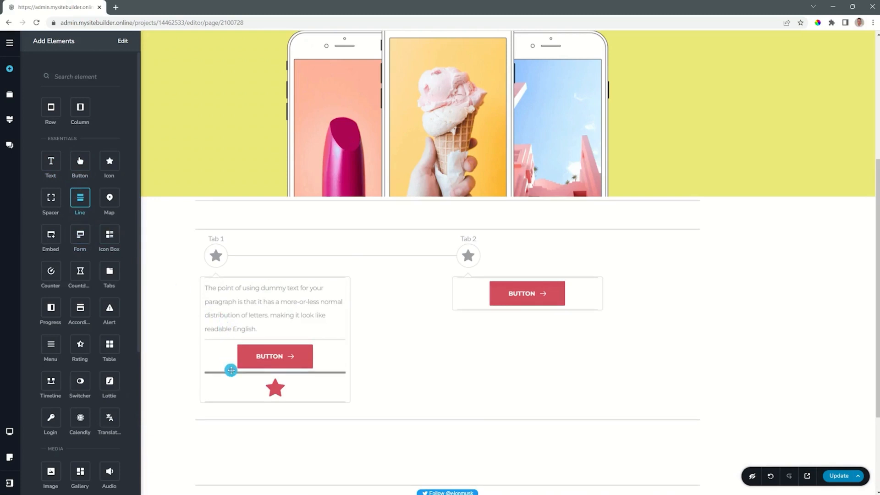
- Add another text element at the start of the Tab 1 card and replace its dummy text with "Heading 1"
left_click_drag(50, 161, 227, 285)
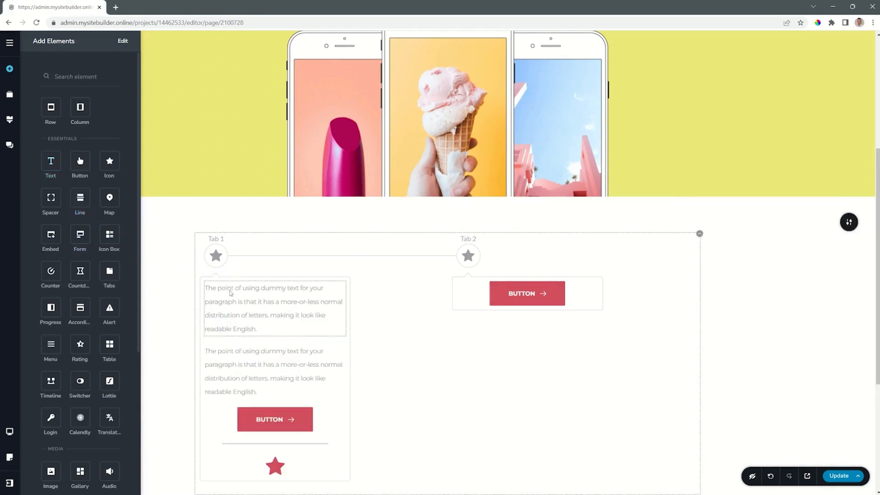
type("Head")
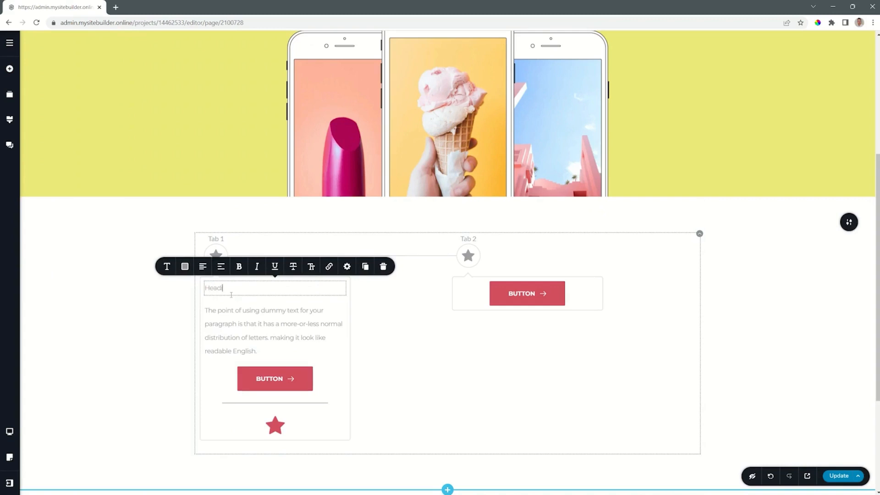
type("ing 1")
left_click(339, 398)
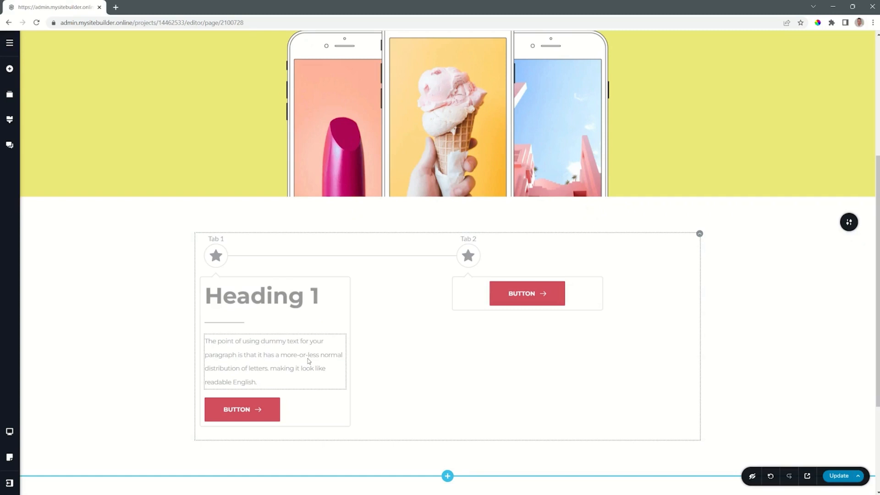
- Duplicate the Tab 1 timeline item twice and delete the old Tab 2 item that holds only a button
left_click(216, 256)
left_click(245, 229)
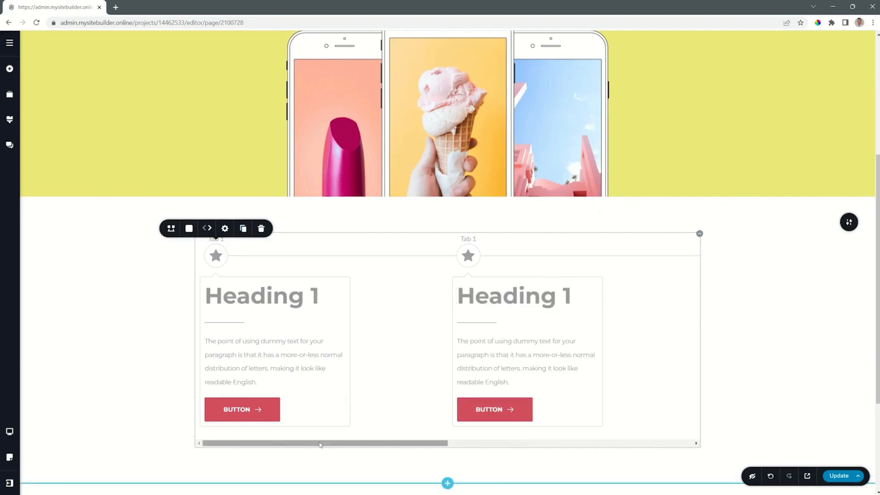
left_click_drag(321, 443, 463, 446)
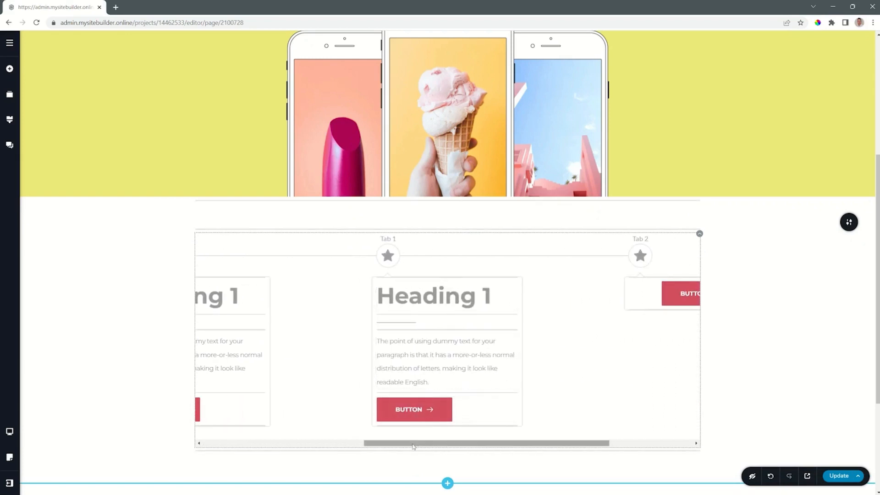
left_click_drag(403, 443, 224, 452)
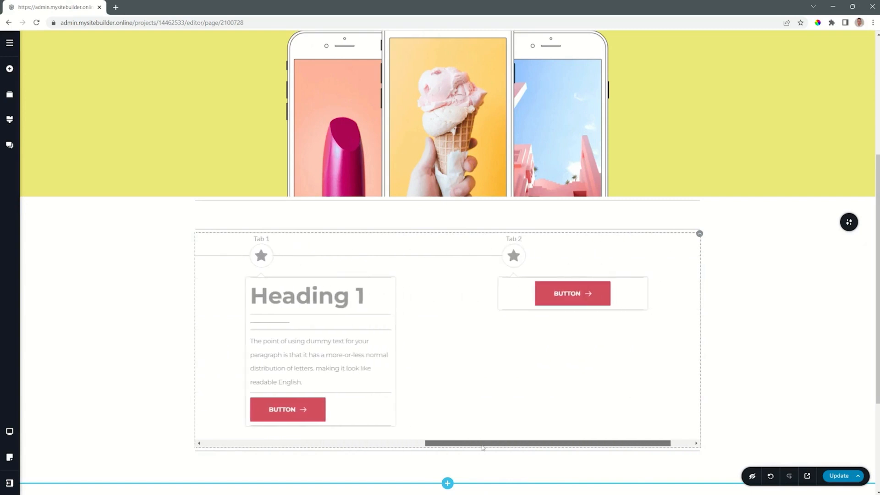
mouse_move(476, 255)
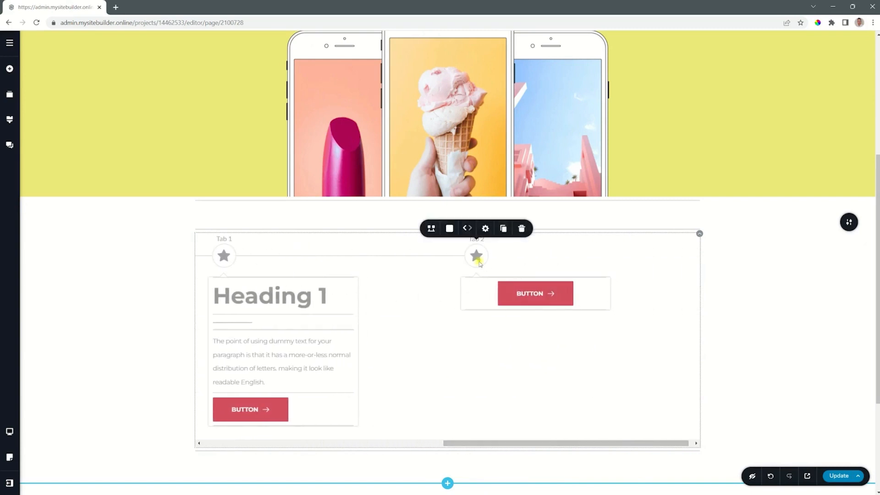
left_click(523, 229)
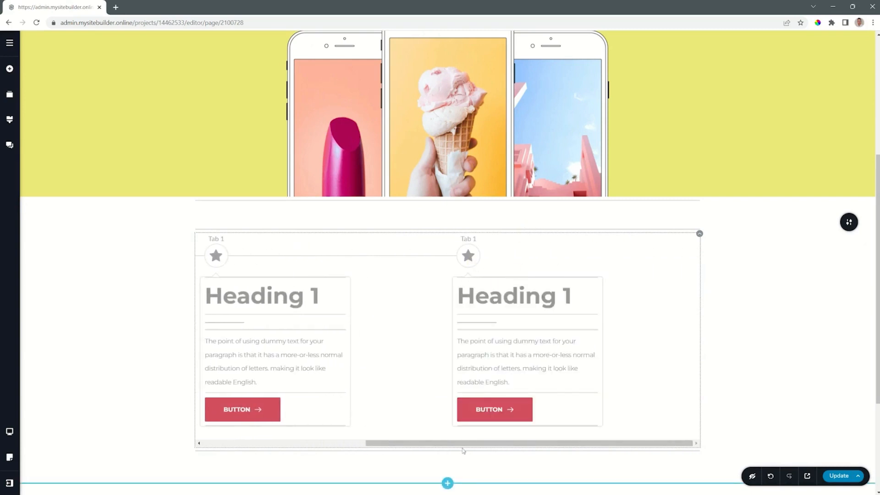
- Rename the two duplicated timeline items "Tab 2" and "Tab 3"
left_click_drag(465, 444, 276, 447)
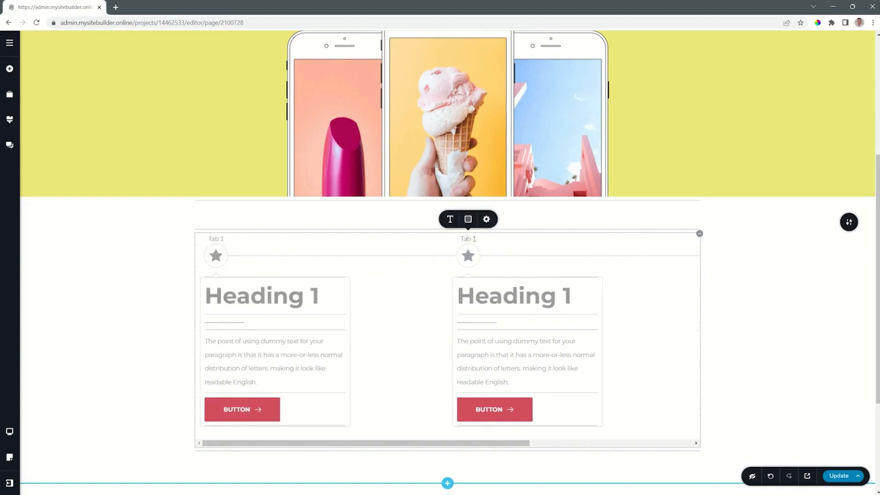
left_click(477, 239)
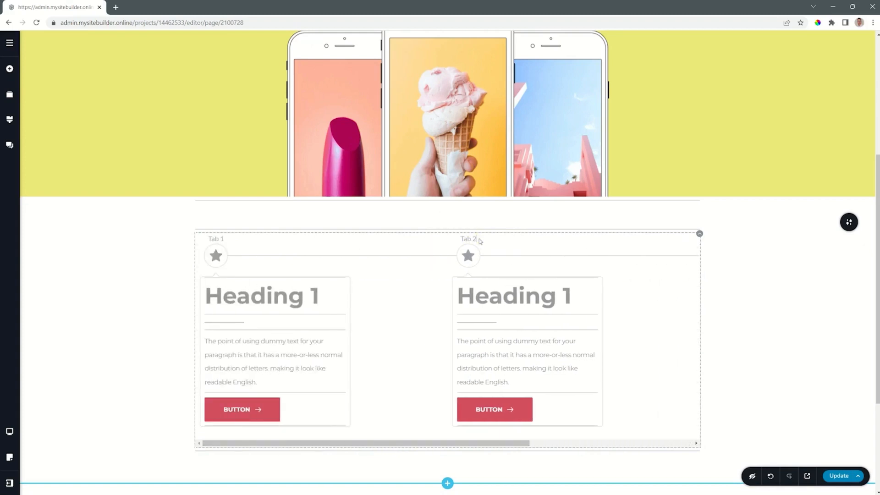
left_click_drag(446, 444, 585, 444)
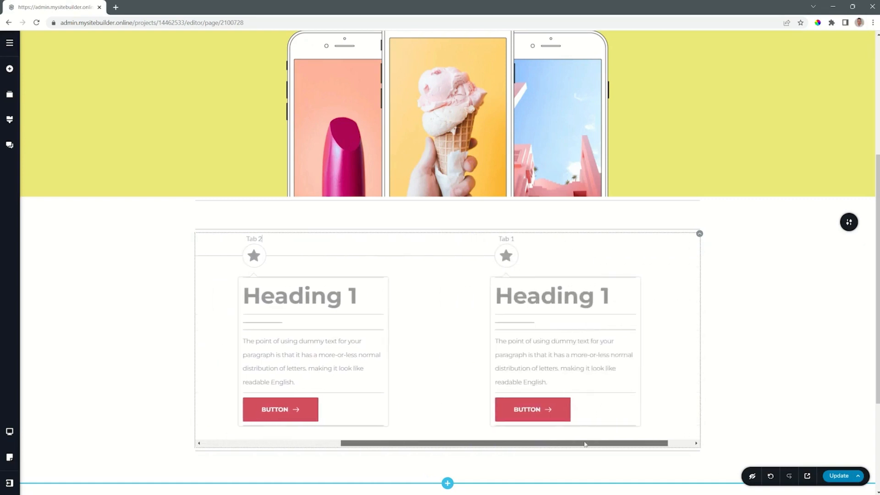
left_click(506, 238)
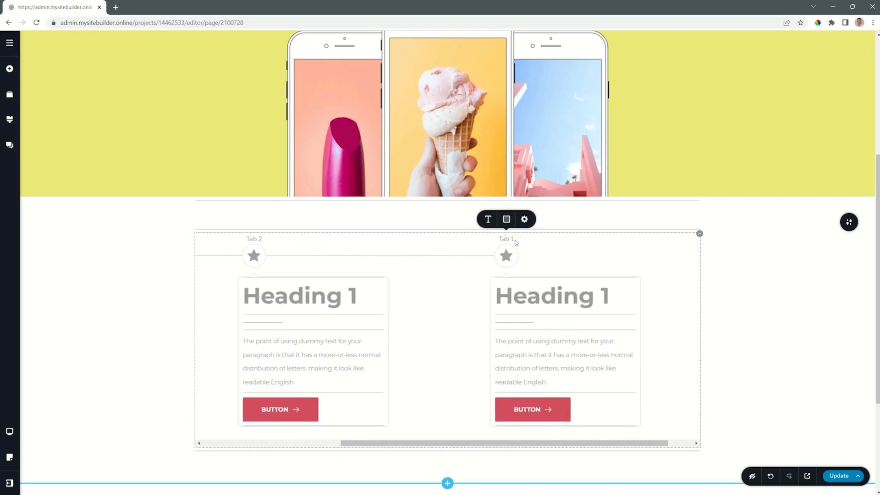
- Examine the padding, margin and position options in the settings of the element holding the timeline
scroll(514, 239, "down", 2)
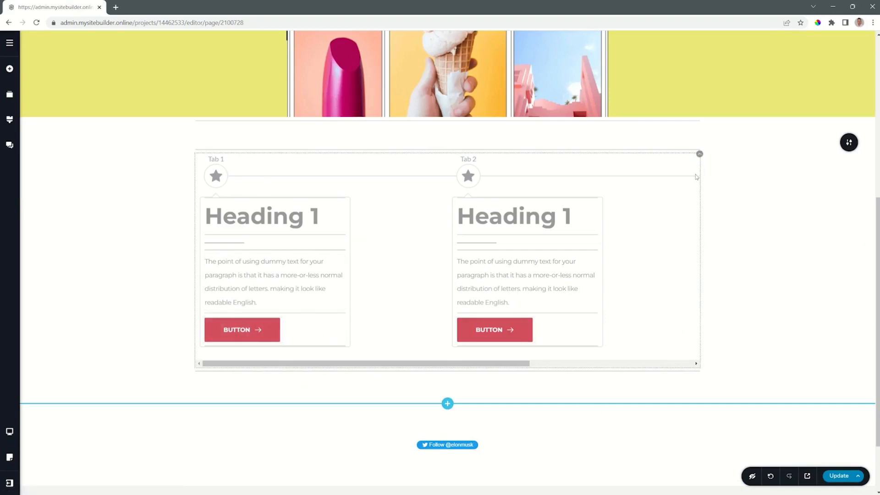
left_click(699, 155)
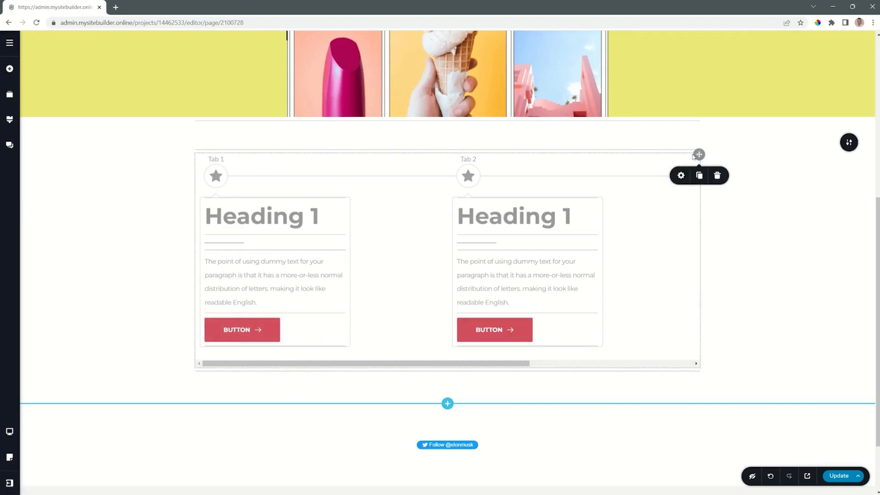
left_click(682, 178)
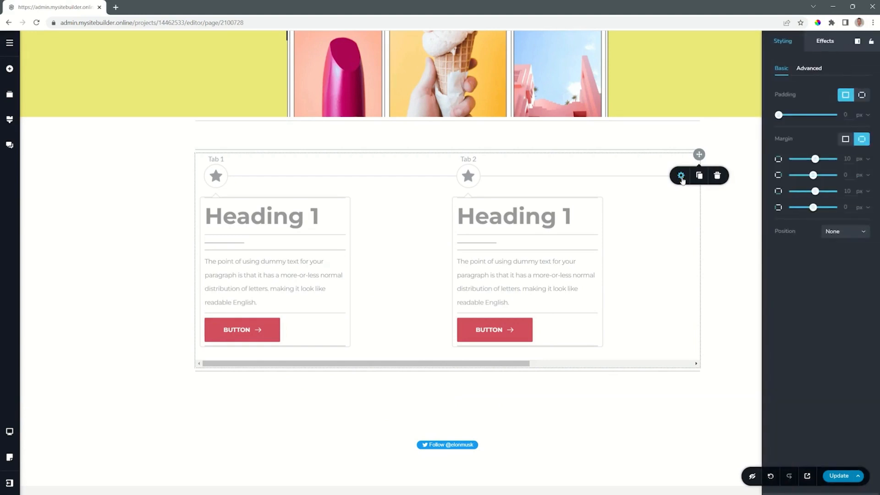
mouse_move(778, 116)
left_mouse_down()
mouse_move(794, 116)
mouse_move(778, 115)
left_mouse_up()
left_click(718, 177)
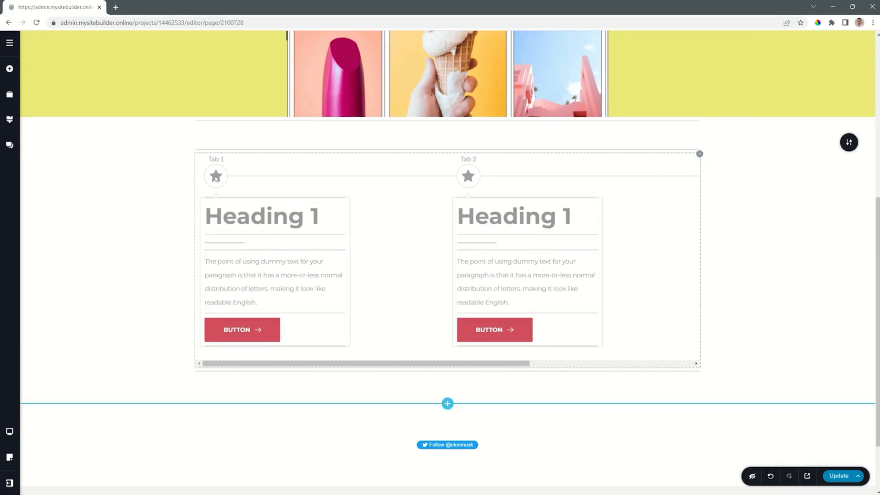
- Try a 300 px width for the timeline cards, and set their final width to 400 px
left_click(215, 176)
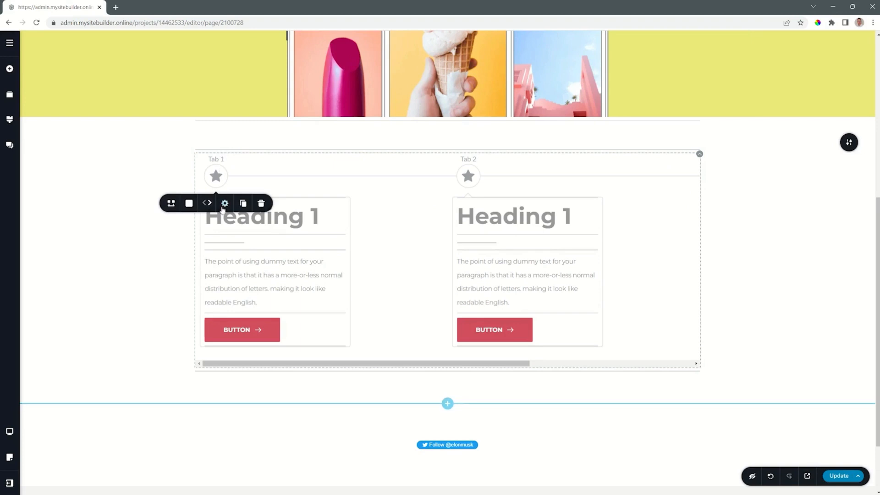
left_click(225, 203)
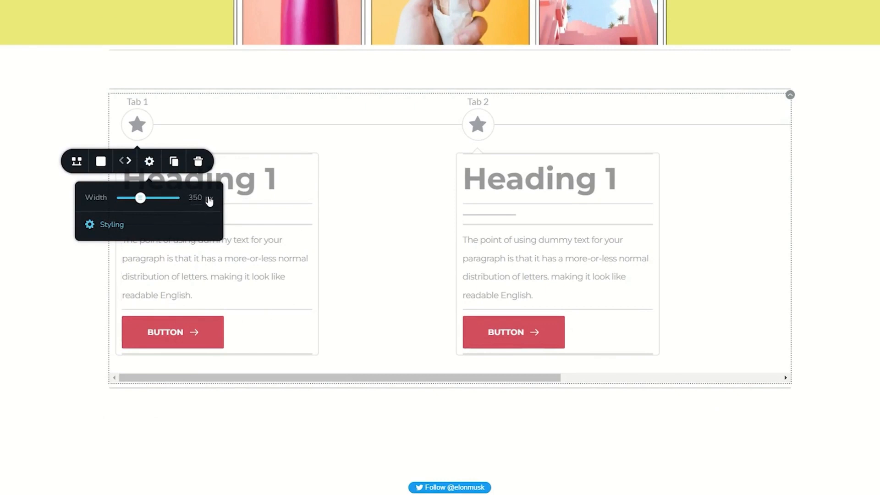
mouse_move(140, 198)
left_mouse_down()
mouse_move(153, 198)
mouse_move(138, 199)
left_mouse_up()
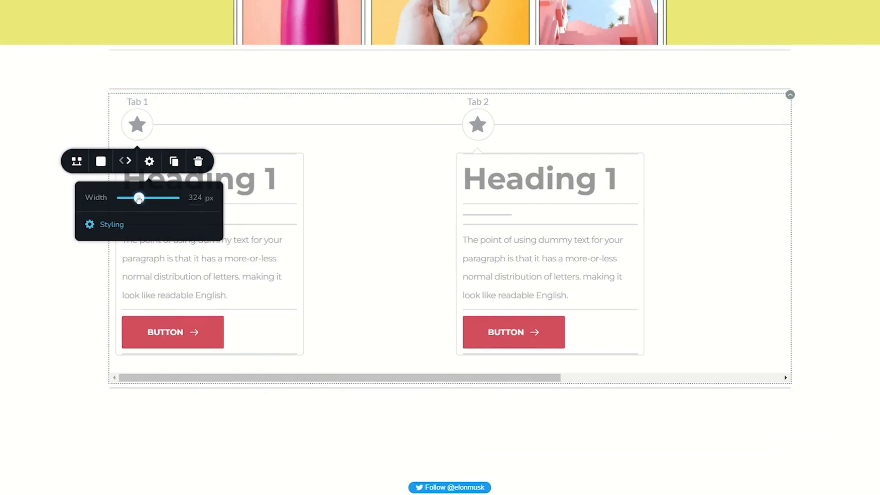
double_click(192, 201)
type("300")
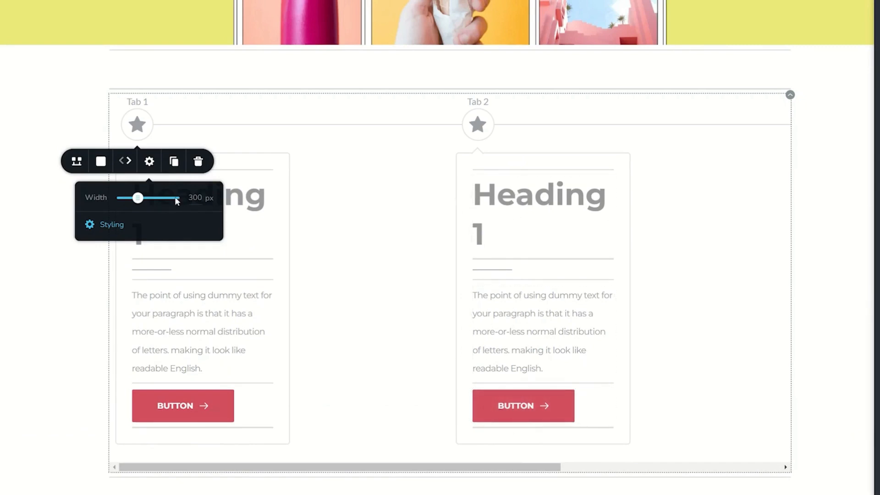
left_click_drag(138, 197, 142, 198)
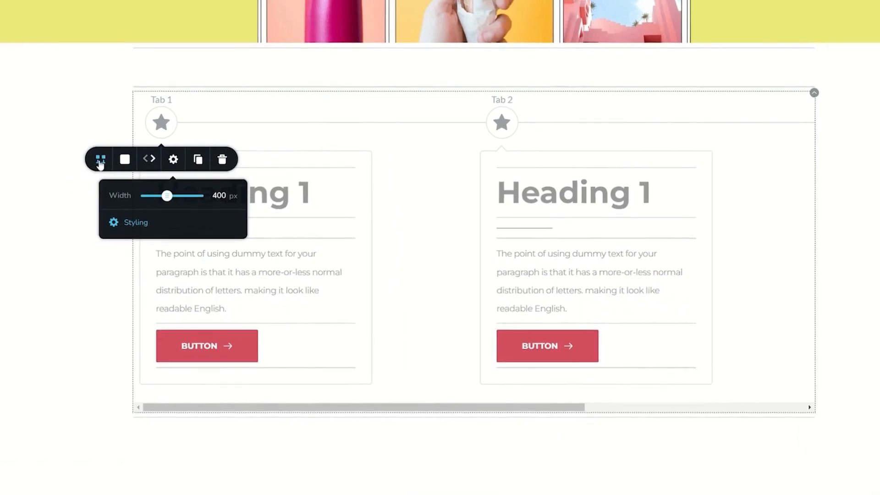
- Try vertical orientation, the other two card styles and hidden titles on the timeline, restoring the original choice each time
left_click(76, 161)
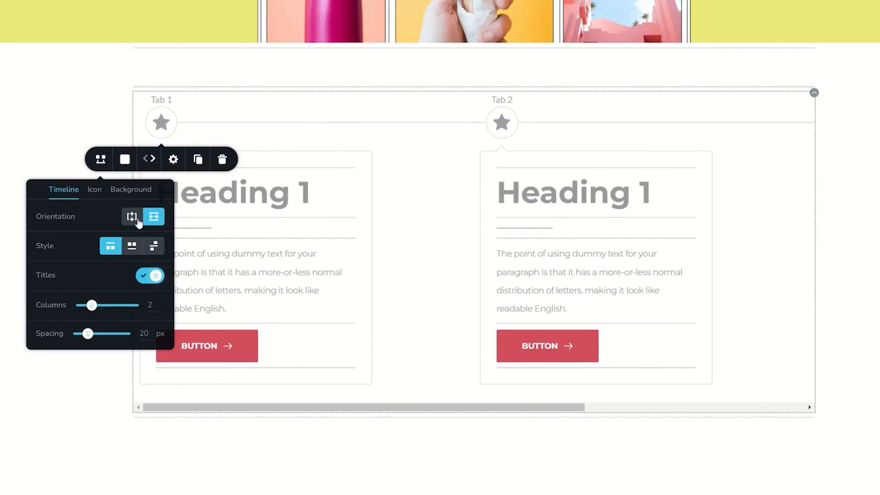
left_click(133, 218)
left_click(154, 216)
left_click(142, 249)
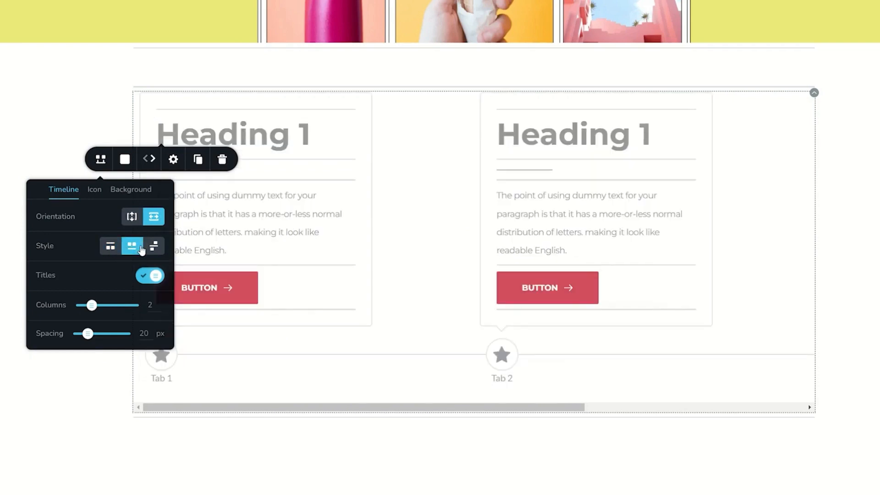
left_click(153, 246)
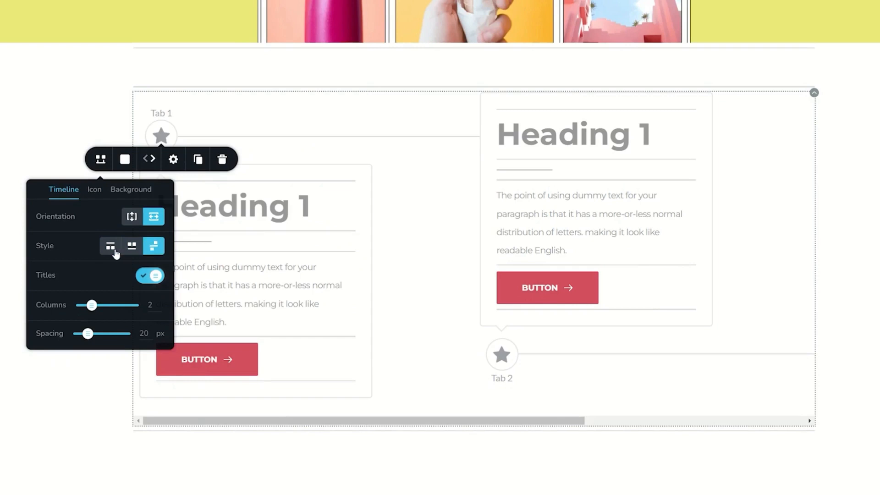
left_click(111, 247)
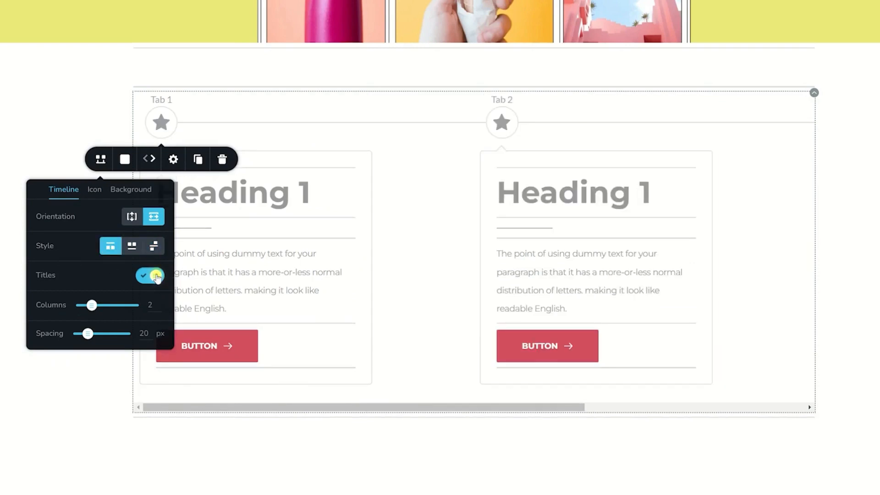
left_click(156, 276)
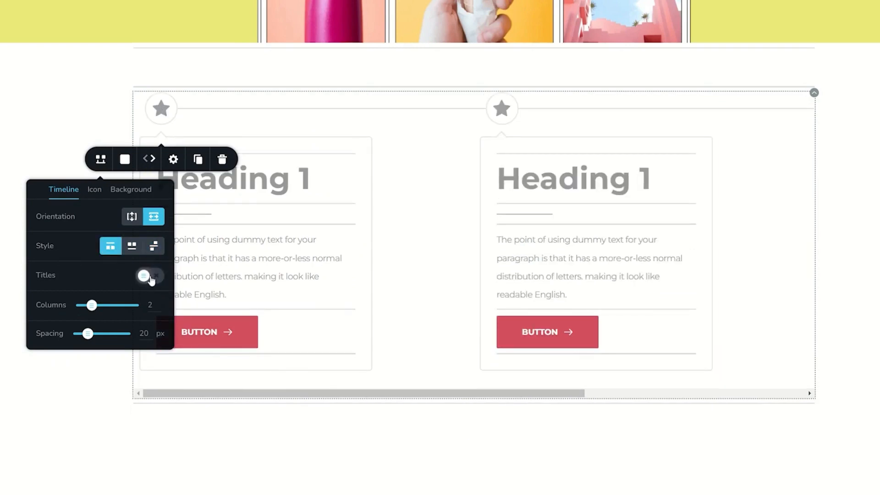
left_click(151, 277)
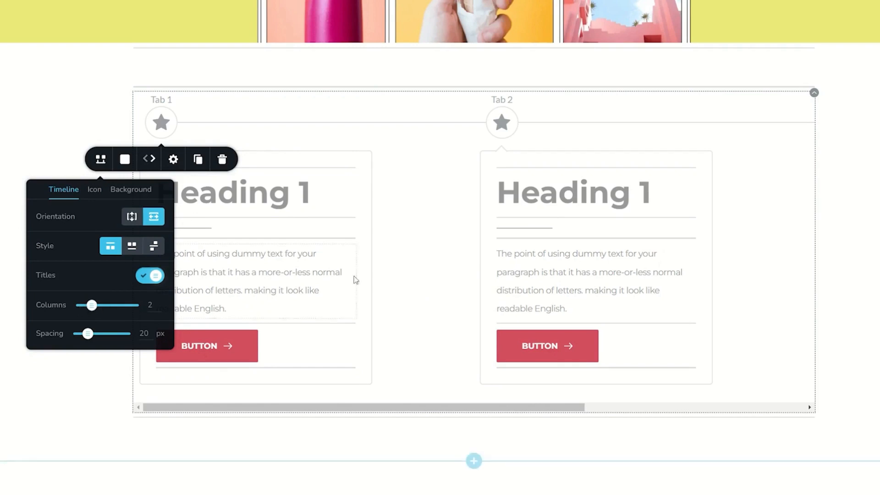
- Set the timeline's number of columns to 3
left_click_drag(375, 408, 249, 414)
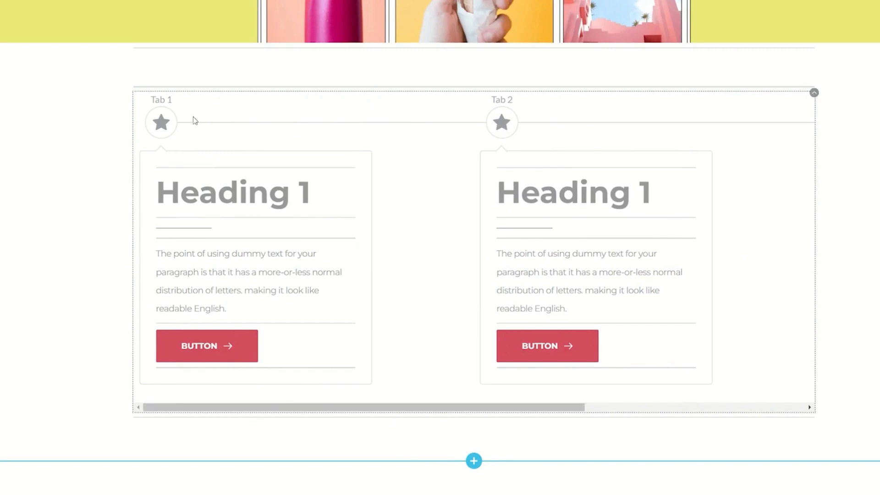
left_click(164, 125)
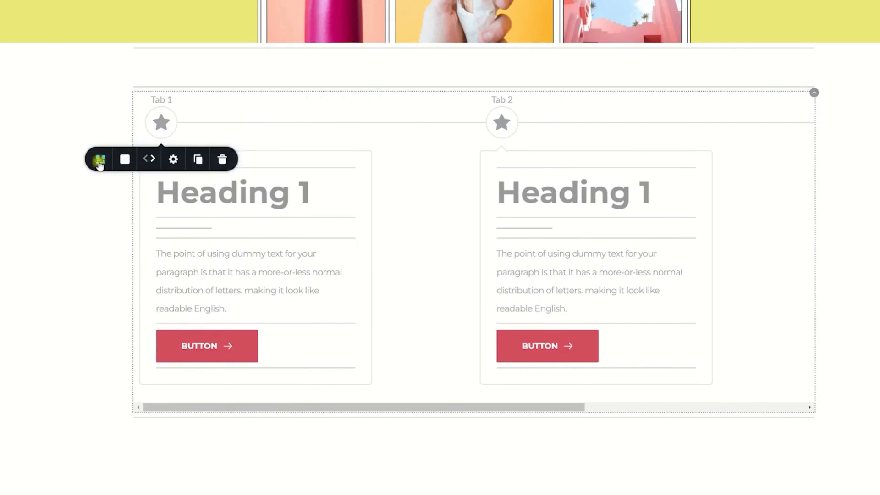
left_click(101, 159)
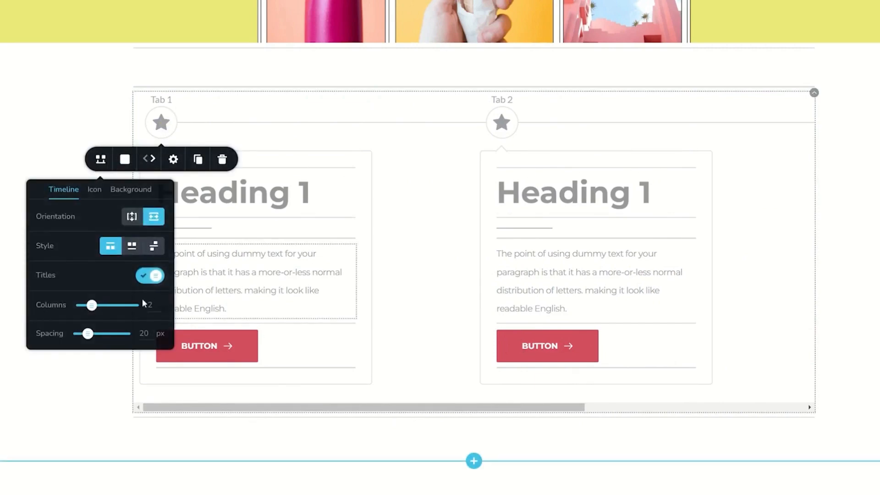
left_click(90, 305)
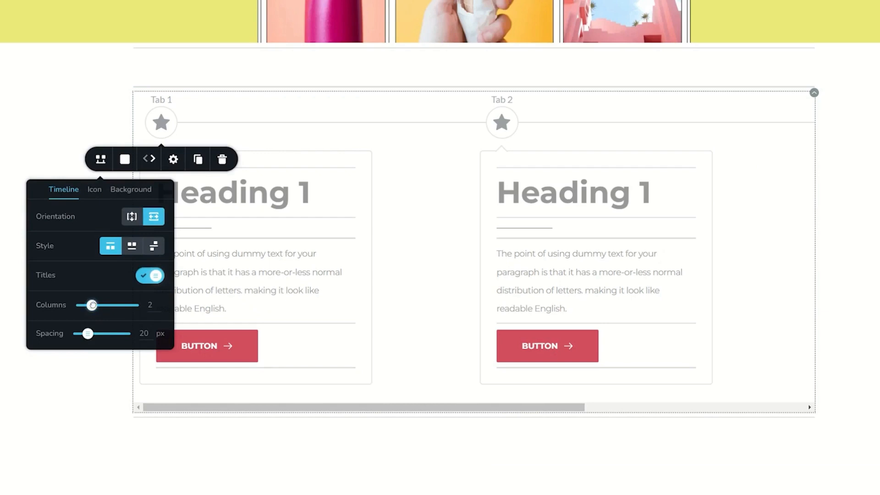
left_click_drag(92, 304, 102, 305)
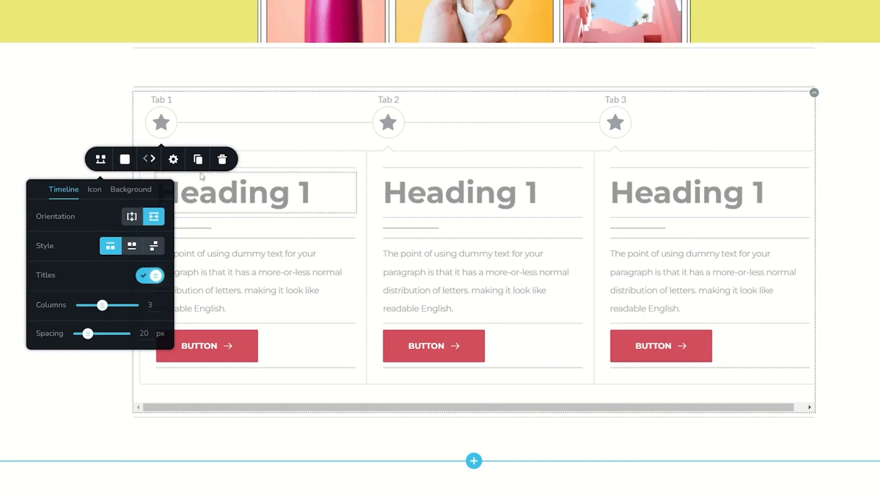
- Set the timeline card width to 359 px, and set the timeline spacing to 27 px after trying 61 px
left_click(175, 161)
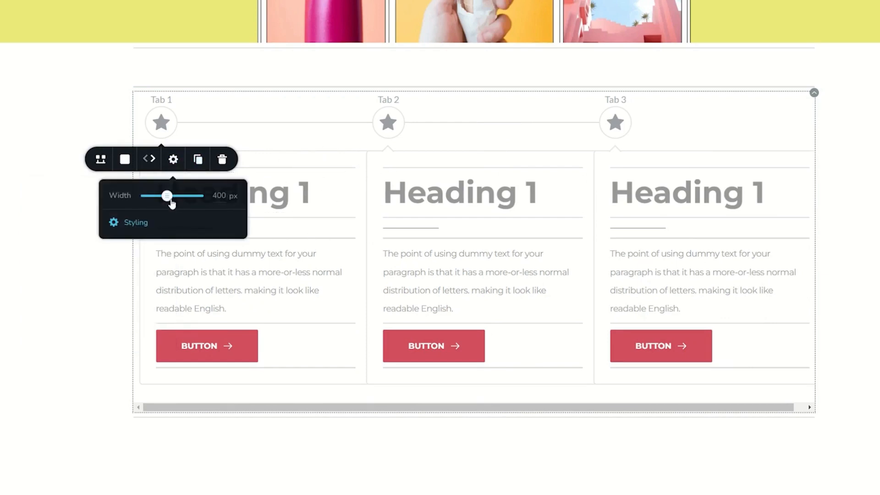
left_click_drag(167, 197, 165, 196)
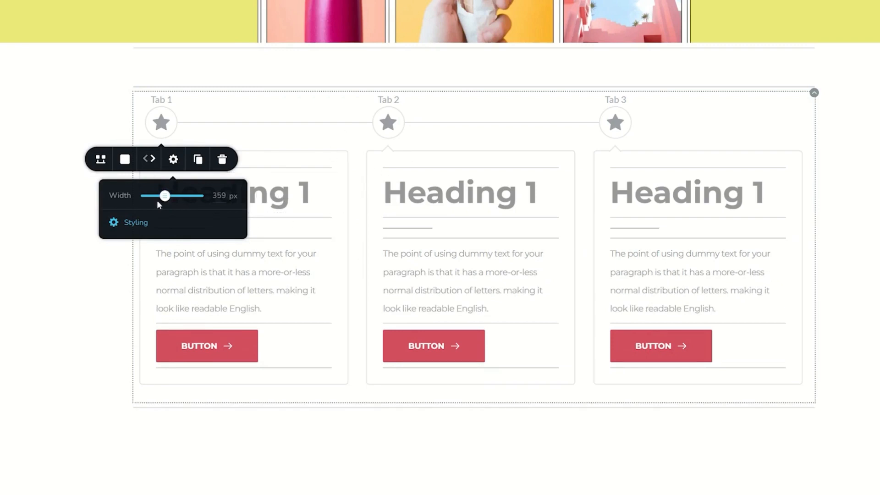
left_click(101, 159)
left_click_drag(87, 334, 106, 337)
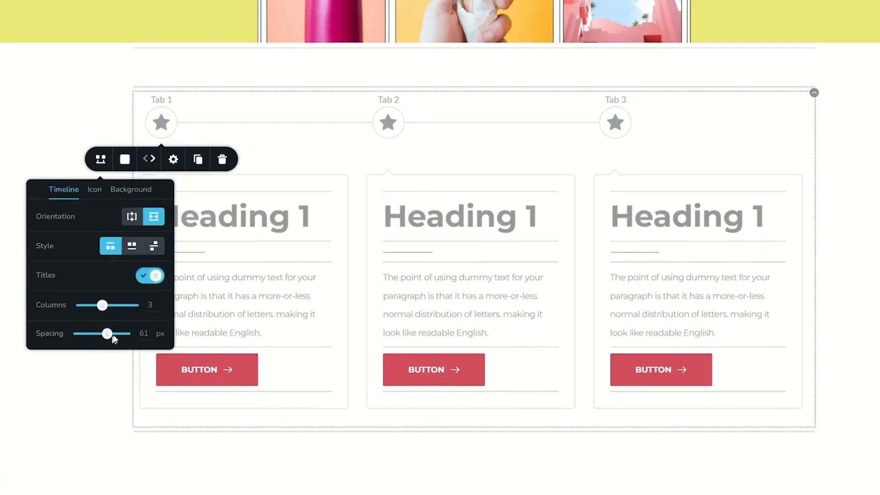
left_click_drag(107, 333, 91, 334)
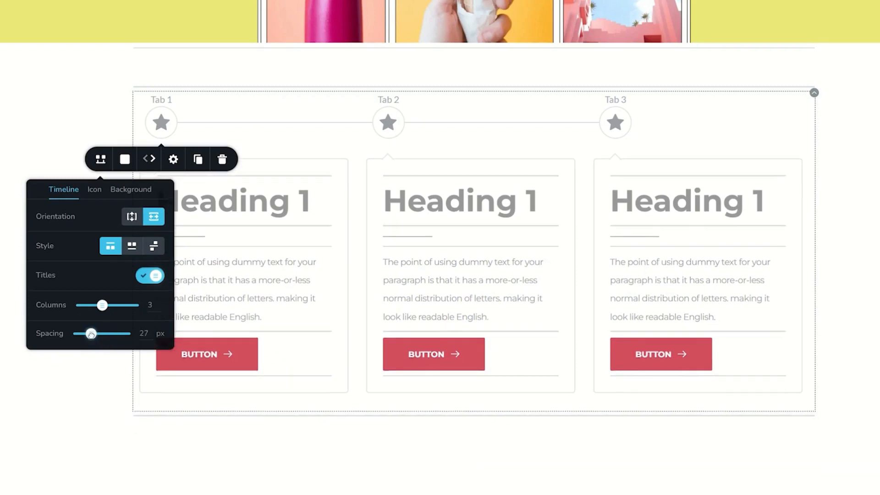
- Replace the first timeline item's star with the filled funnel glyph
left_click(95, 190)
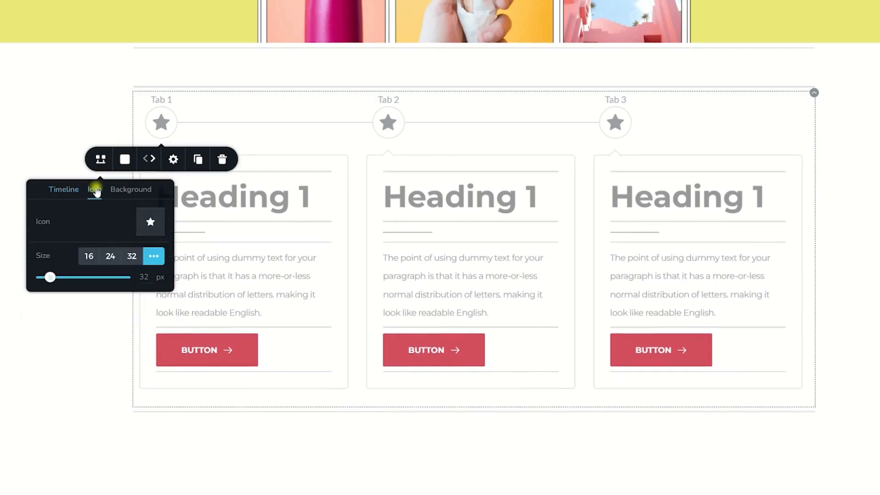
left_click(150, 222)
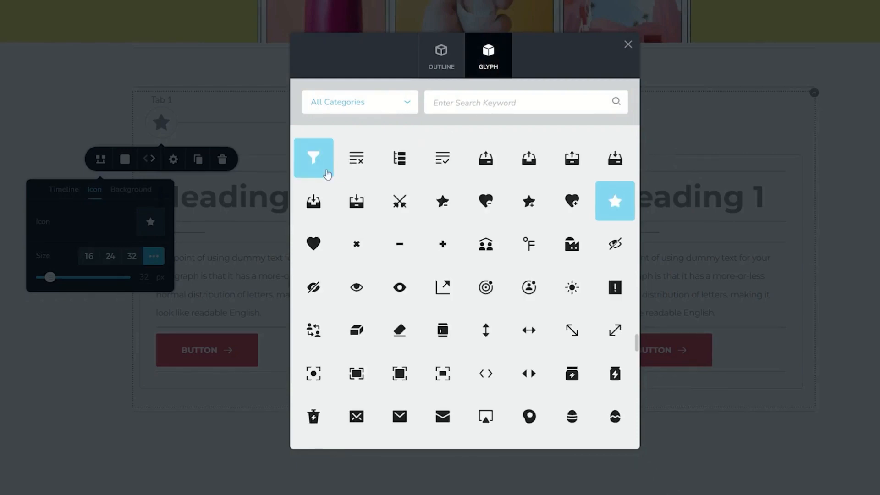
left_click(312, 167)
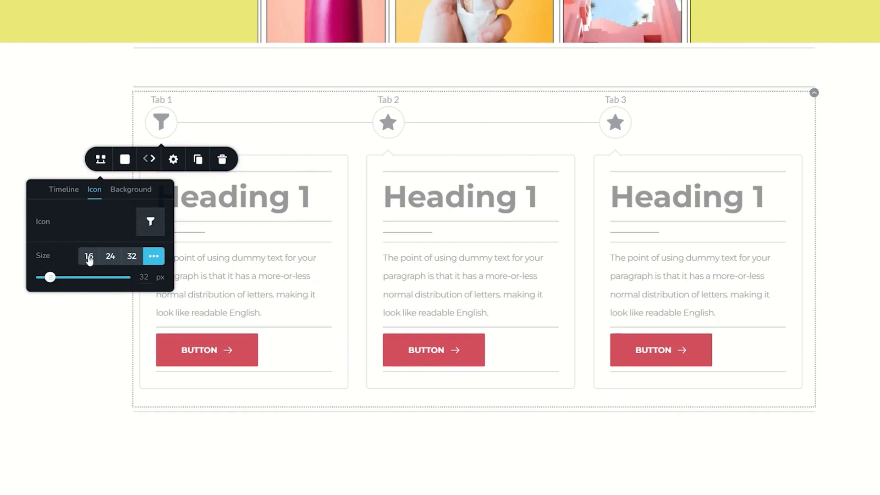
- Try the 32, 24 and 16 icon size presets, and return the icons to their original custom size
left_click(133, 257)
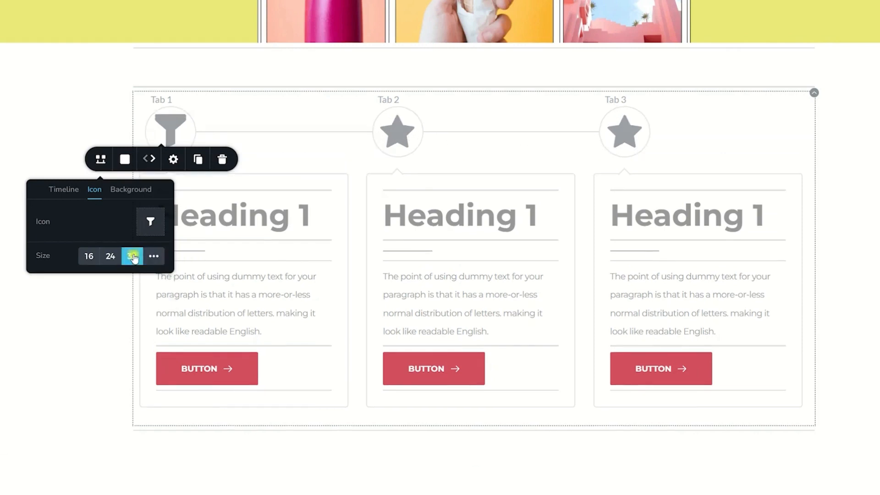
left_click(110, 256)
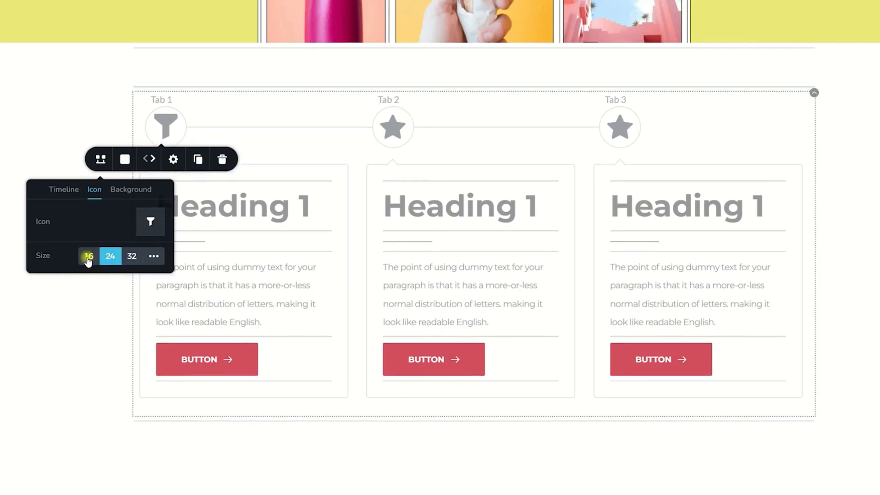
left_click(89, 255)
left_click(153, 255)
left_click_drag(80, 277, 50, 278)
- Set the icon background size to 21 px, try square corners, and raise the custom corner radius above 30 px for full circles
left_click(130, 190)
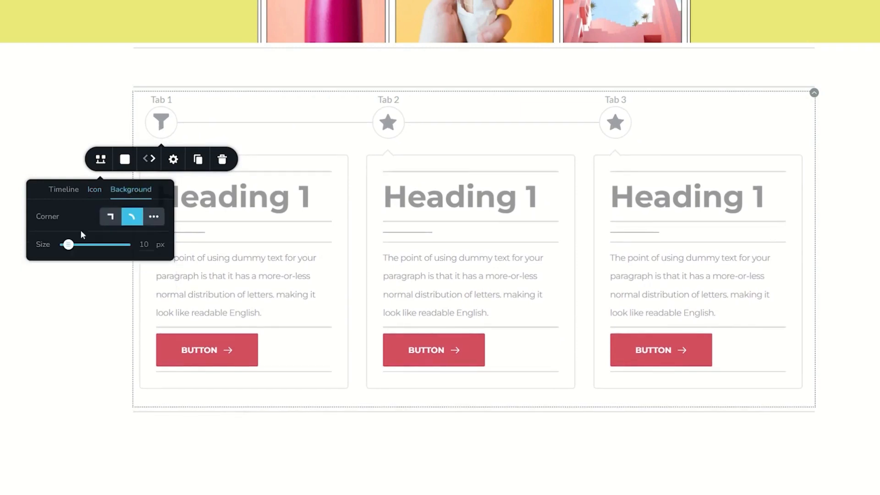
left_click_drag(69, 249, 72, 247)
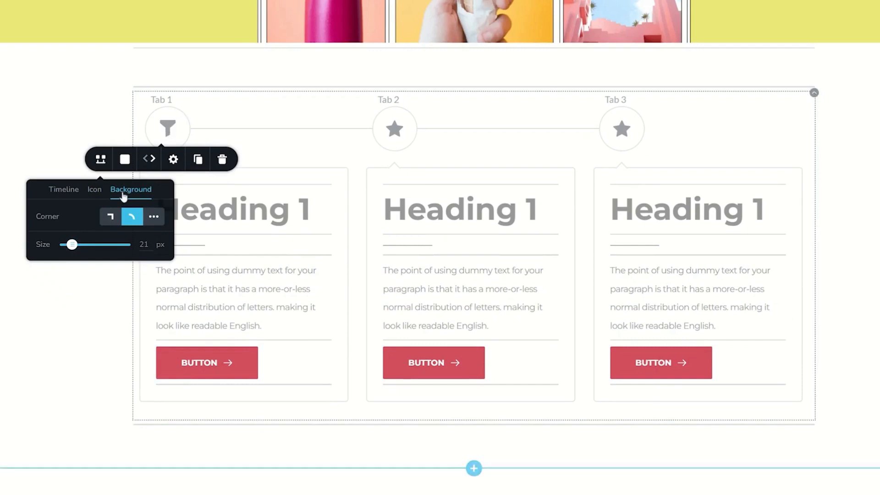
left_click(108, 217)
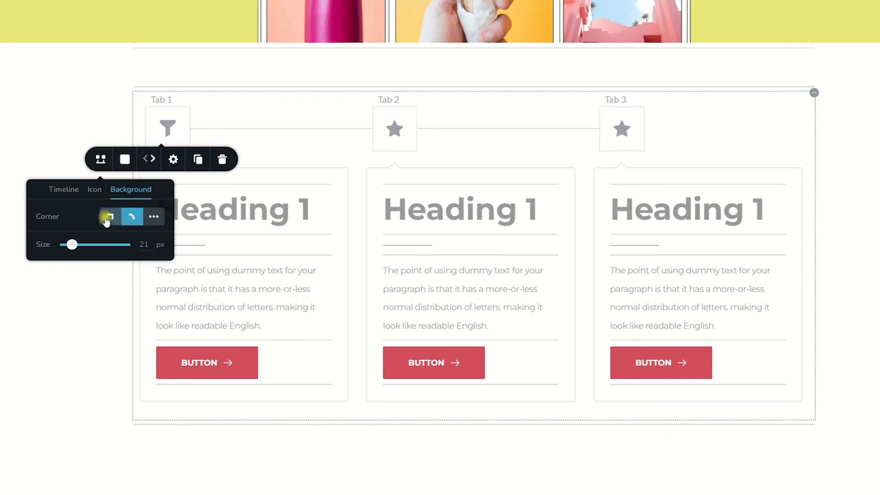
left_click(132, 217)
left_click(153, 218)
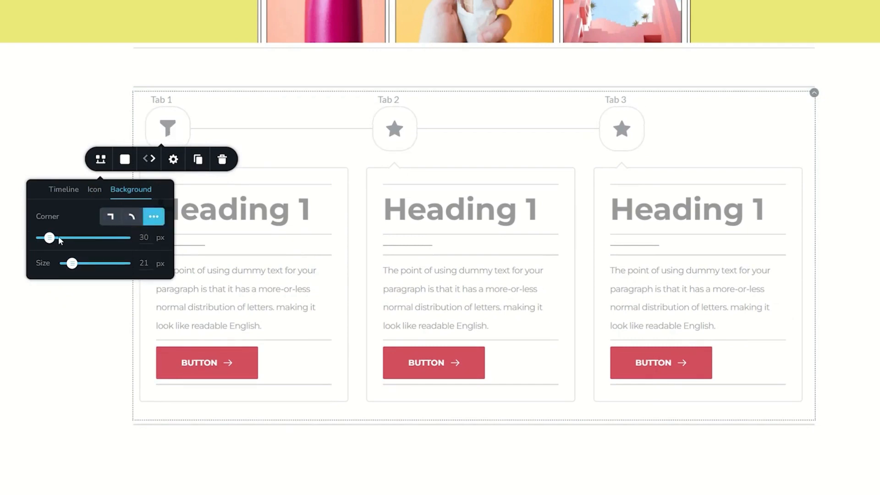
left_click_drag(59, 235, 65, 237)
- Preview the timeline in vertical orientation with each of its three card styles, ending on the first style
left_click(63, 189)
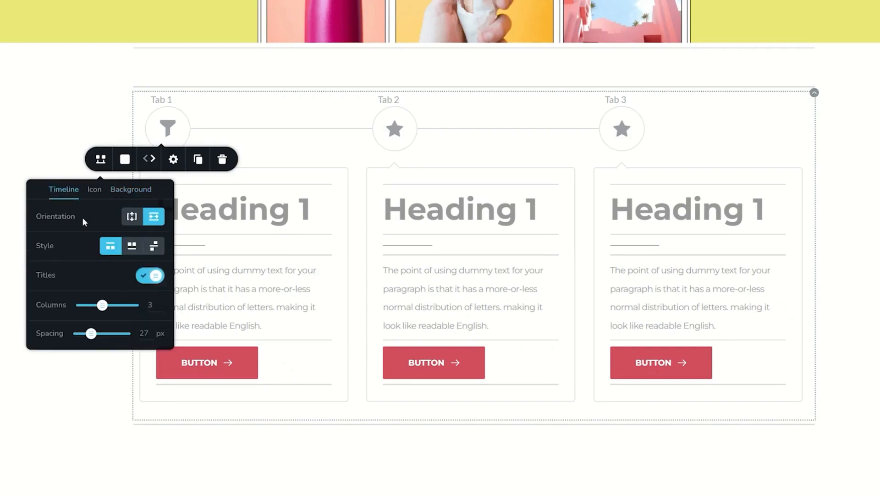
left_click(133, 217)
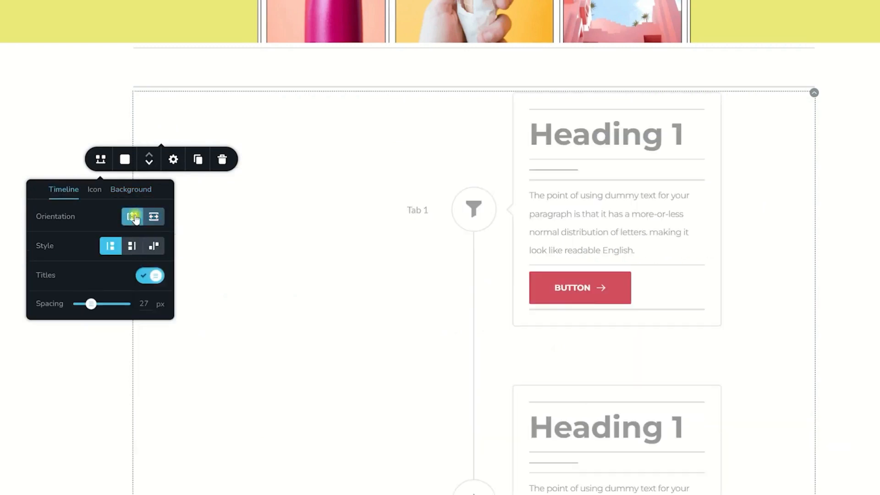
left_click(133, 246)
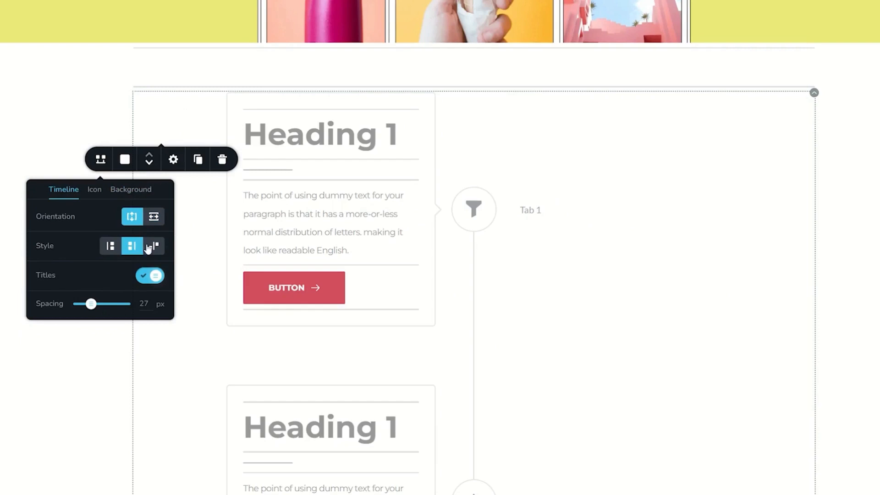
left_click(155, 247)
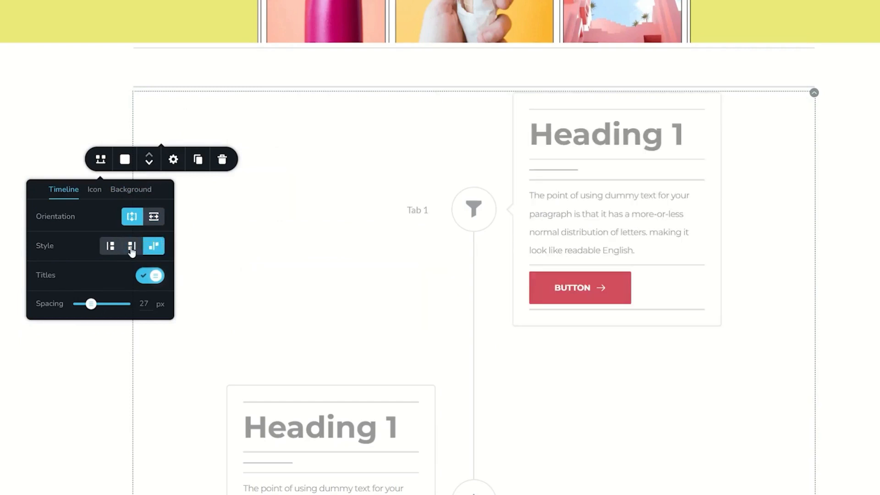
left_click(111, 247)
- Turn the timeline titles off and on again, set the spacing to 32 px, and return the orientation to horizontal
left_click(144, 276)
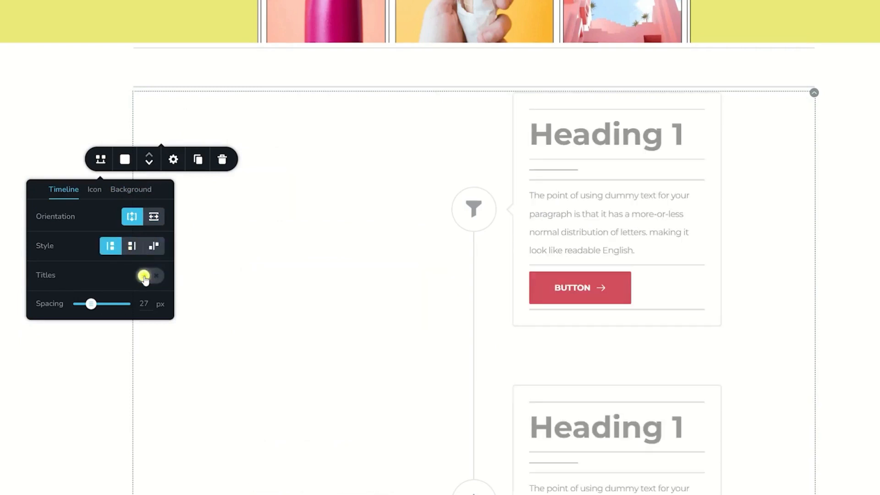
left_click(143, 276)
left_click_drag(91, 304, 98, 305)
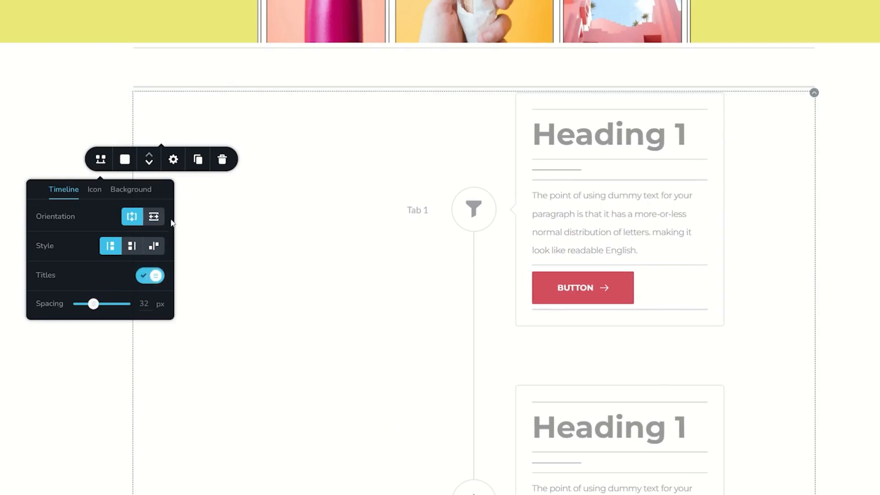
left_click(154, 217)
- Color the first timeline item's background yellow (#ede97a) and its icon red (#d34d5e)
left_click(124, 160)
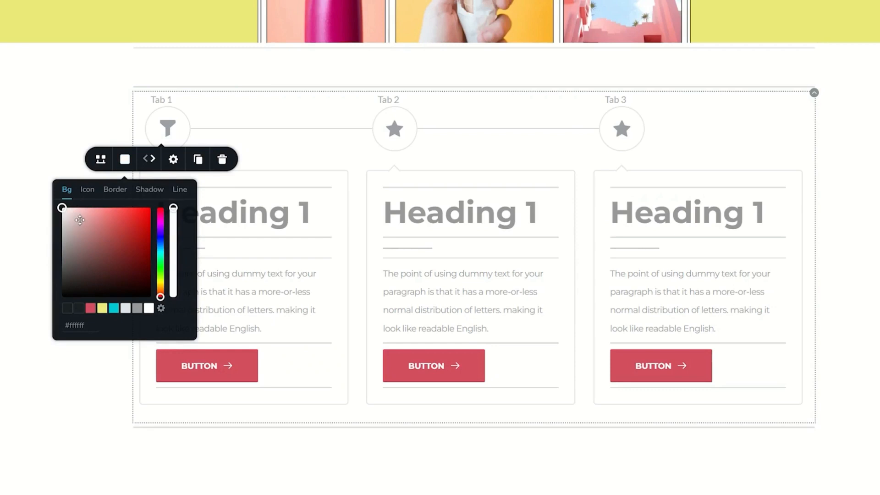
left_click(102, 308)
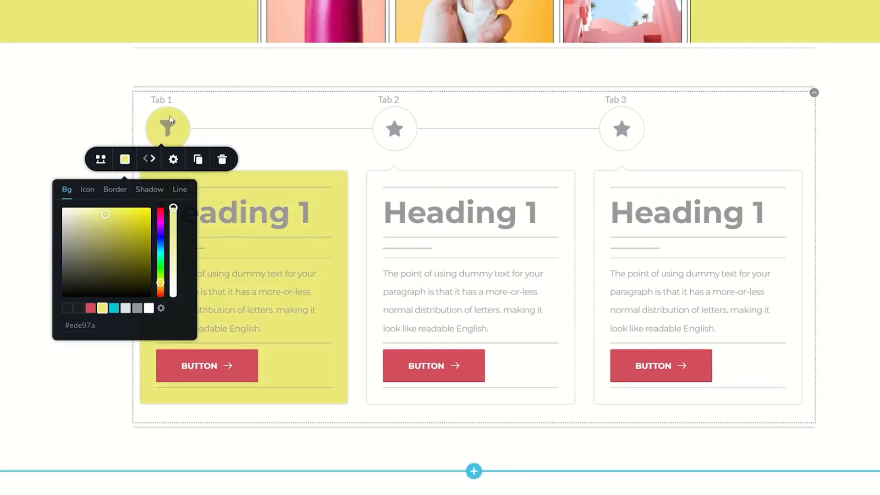
left_click(89, 191)
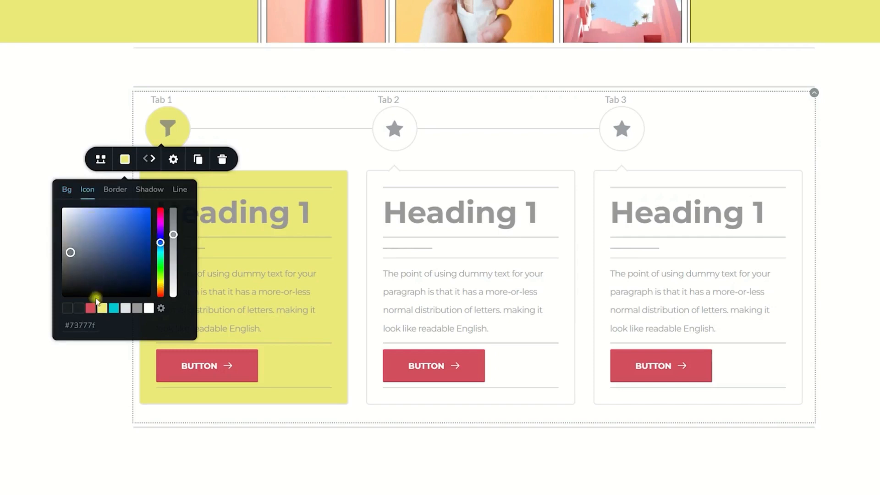
left_click(91, 309)
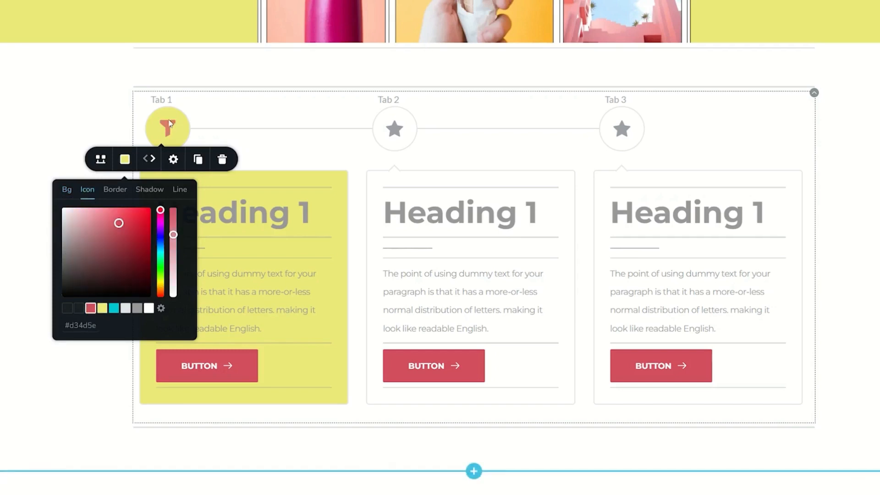
- Color the first timeline item's border turquoise and the timeline's connecting line red
left_click(115, 189)
left_click(113, 310)
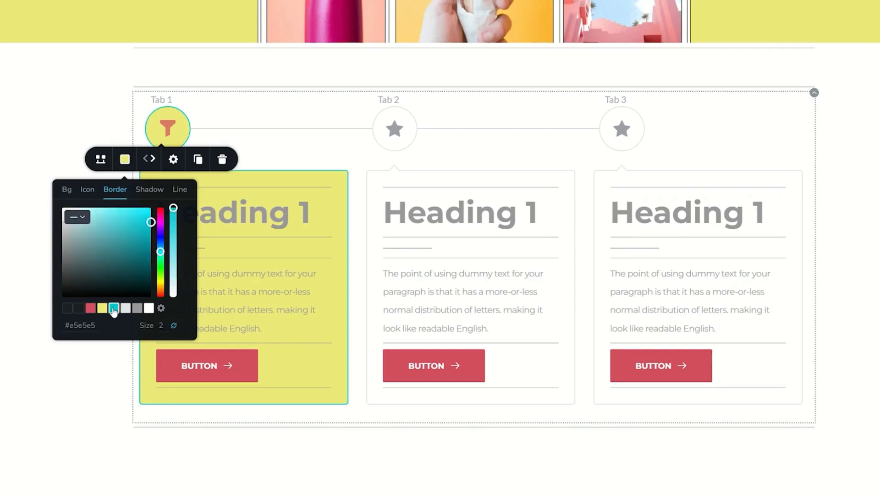
left_click(180, 189)
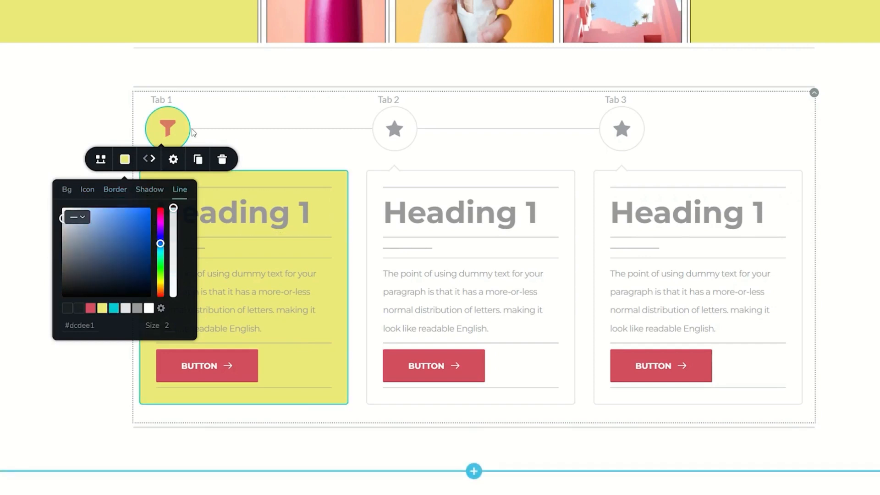
left_click(90, 310)
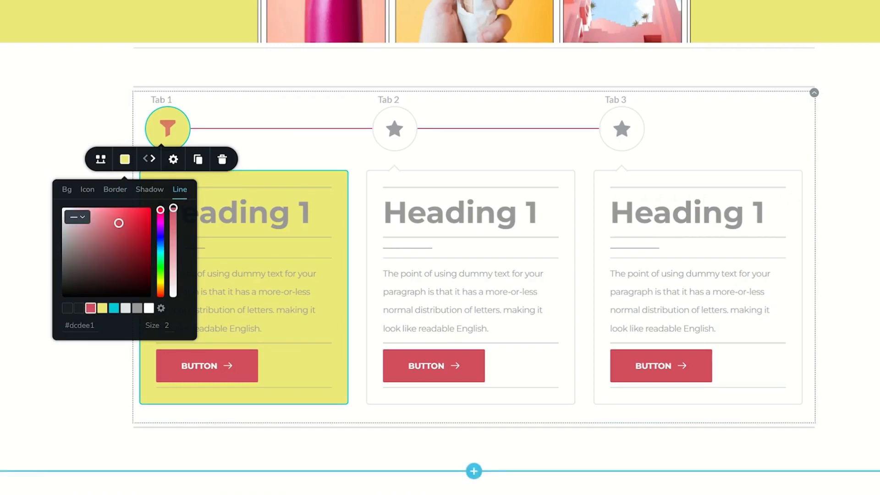
- Set the timeline item titles to the Montserrat font at 17 px, starting from the Tab 1 title
left_click(164, 101)
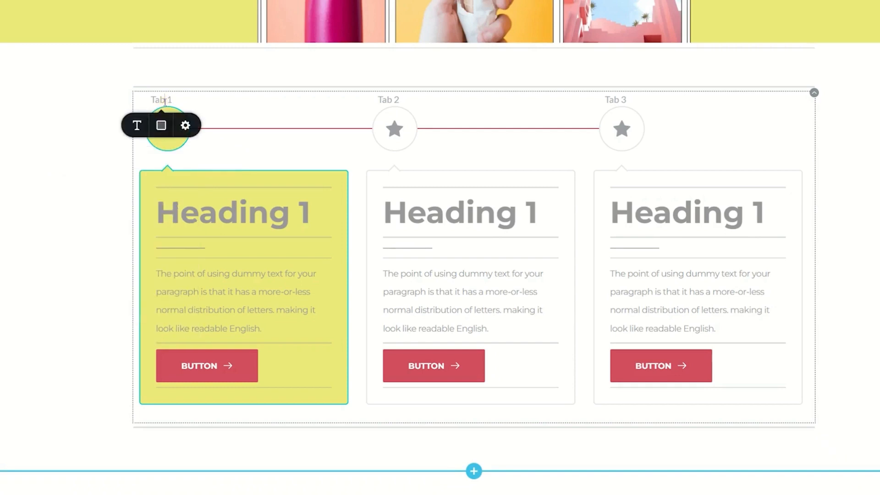
left_click(137, 125)
left_click(73, 184)
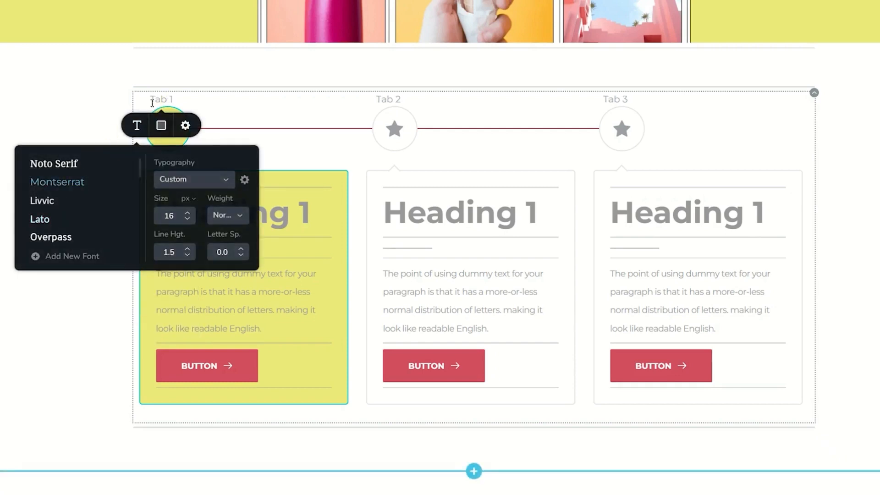
left_click(187, 212)
left_click(188, 213)
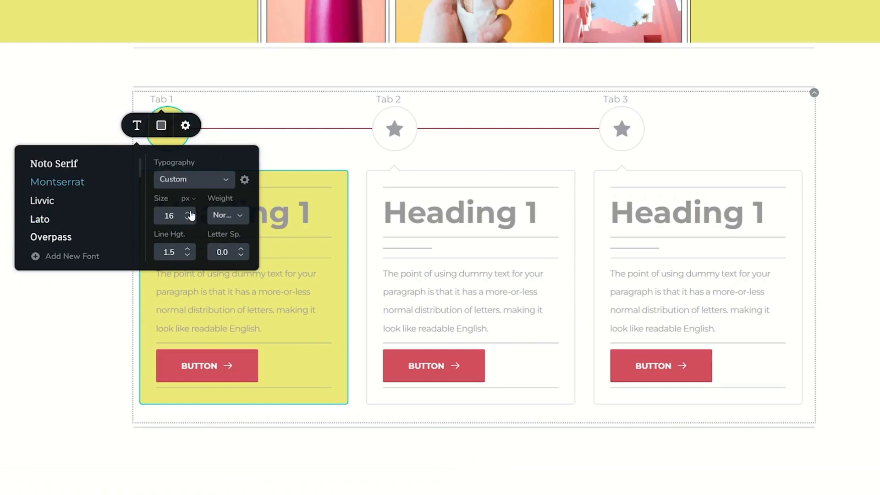
left_click(188, 212)
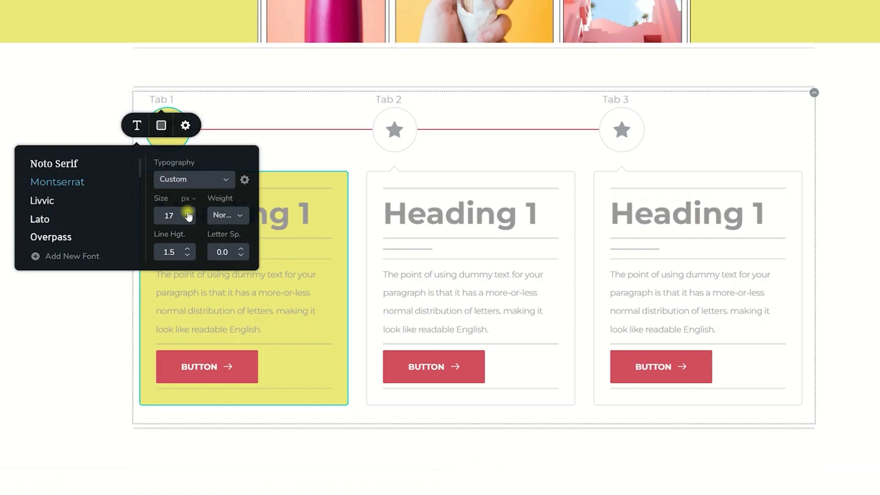
- Change the text color of the timeline item titles to blue
left_click(161, 125)
left_click_drag(175, 194, 215, 154)
left_click(307, 159)
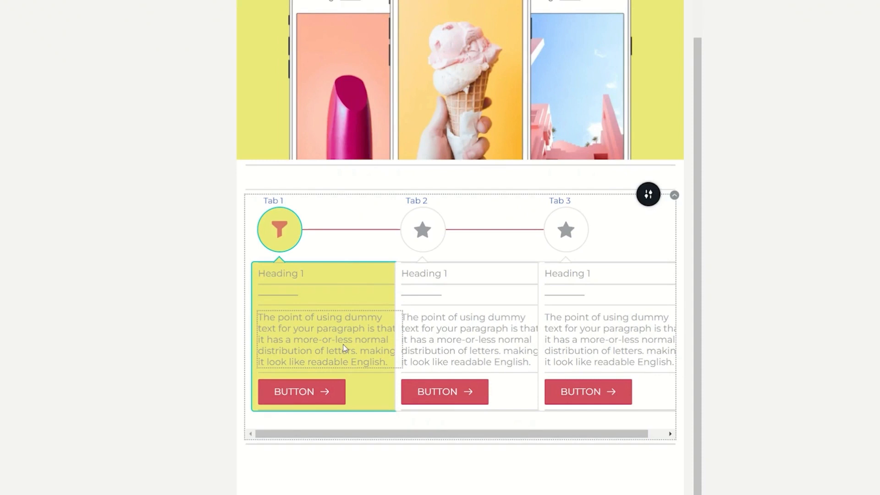
- Set the timeline card width to 201 px in the narrower tablet view
left_click(290, 228)
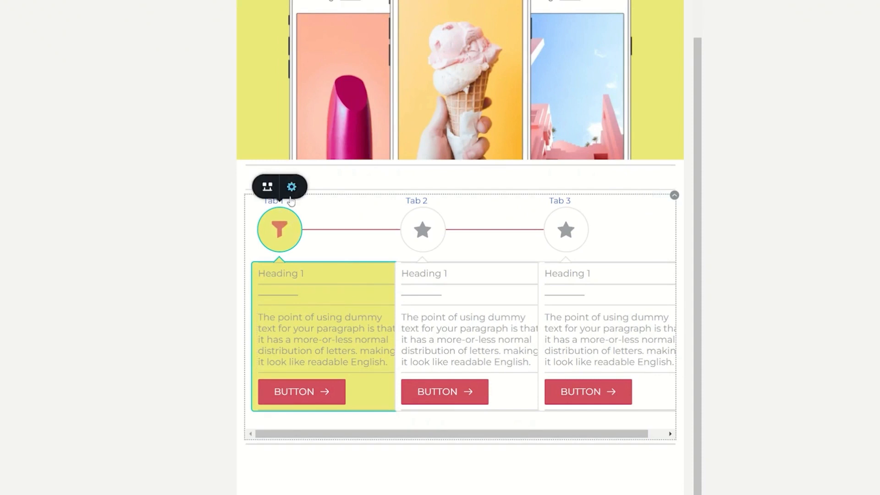
left_click(292, 186)
left_click_drag(291, 151, 286, 152)
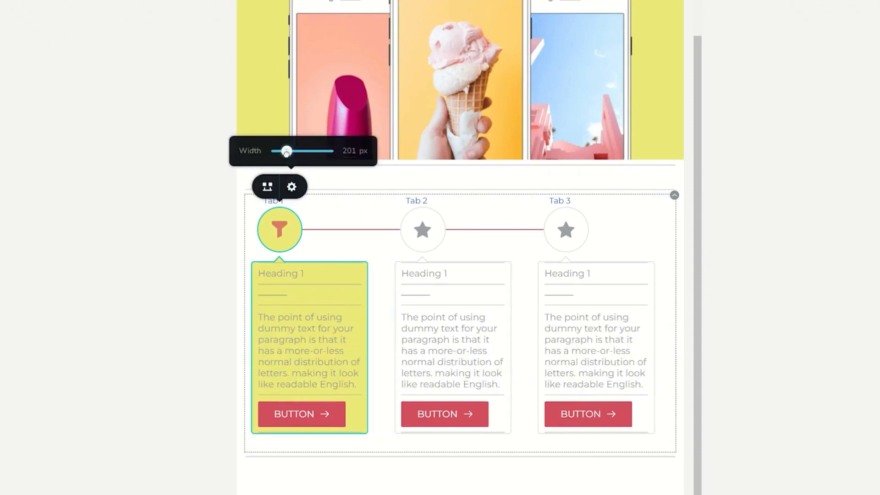